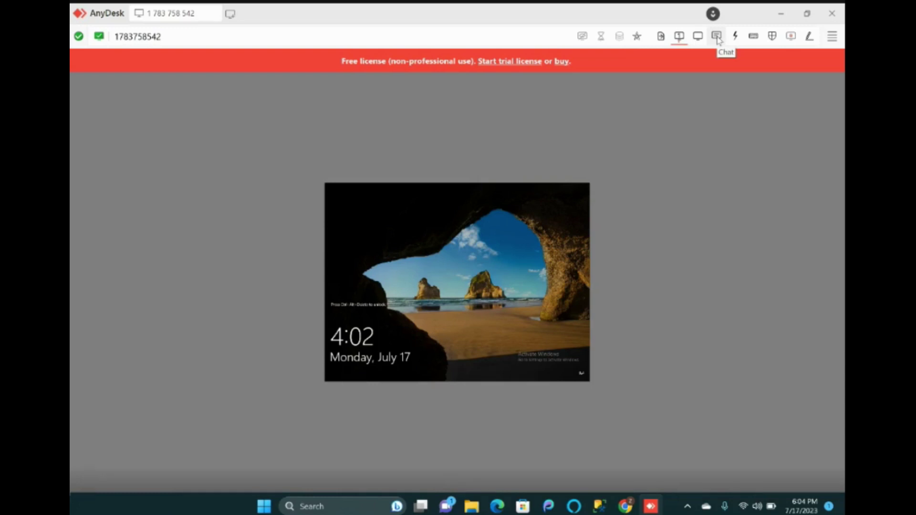
pyautogui.click(717, 37)
pyautogui.click(545, 146)
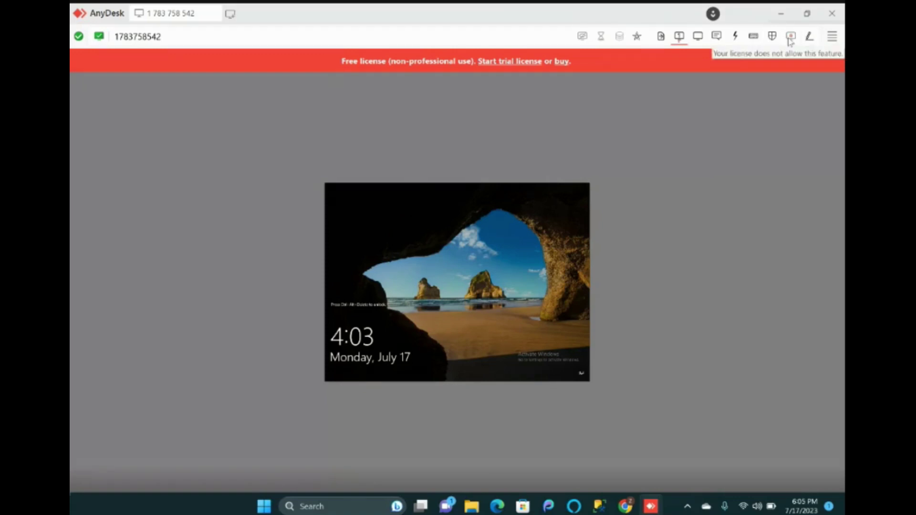
# - Send Ctrl+Alt+Del to the locked remote desktop and sign in with the account password
pyautogui.click(734, 38)
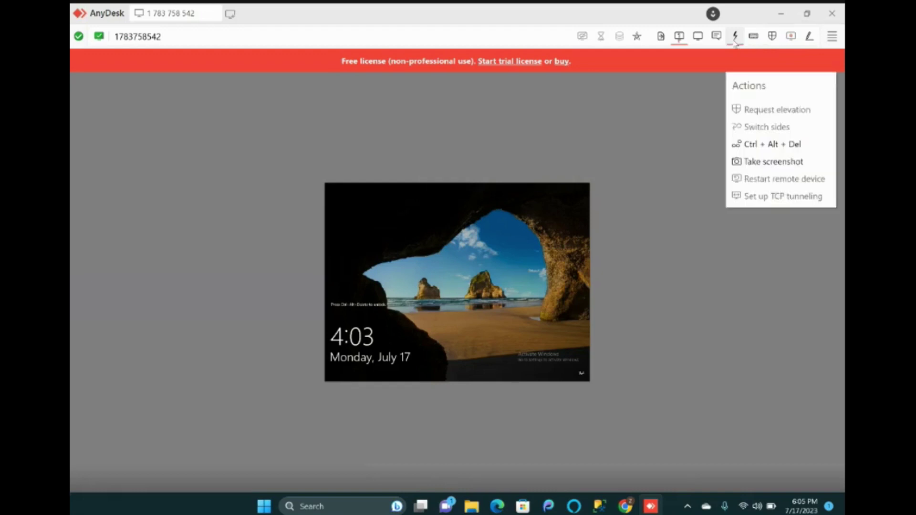
pyautogui.click(776, 144)
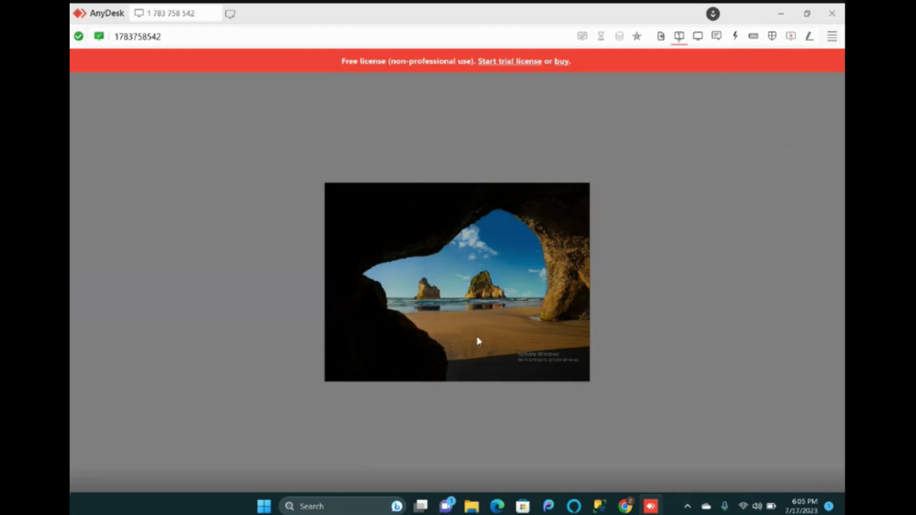
pyautogui.click(453, 305)
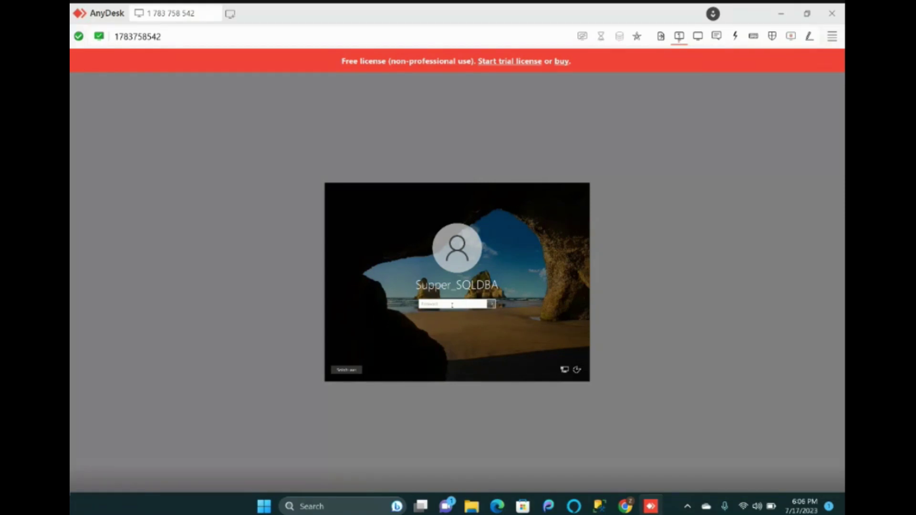
pyautogui.write('p')
pyautogui.press('BackSpace')
pyautogui.press('capslock')
pyautogui.write('a')
pyautogui.write('***')
pyautogui.press('Return')
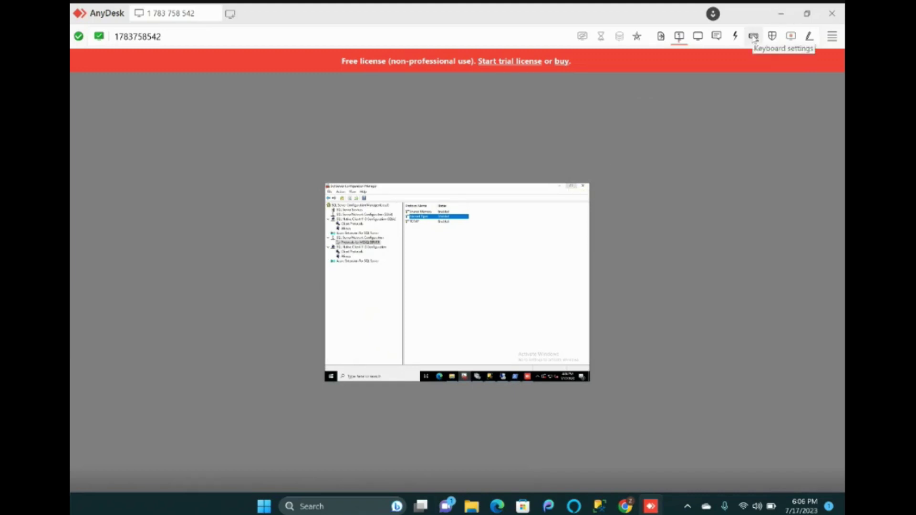
# - Set the remote session's view mode to Stretch
pyautogui.click(737, 40)
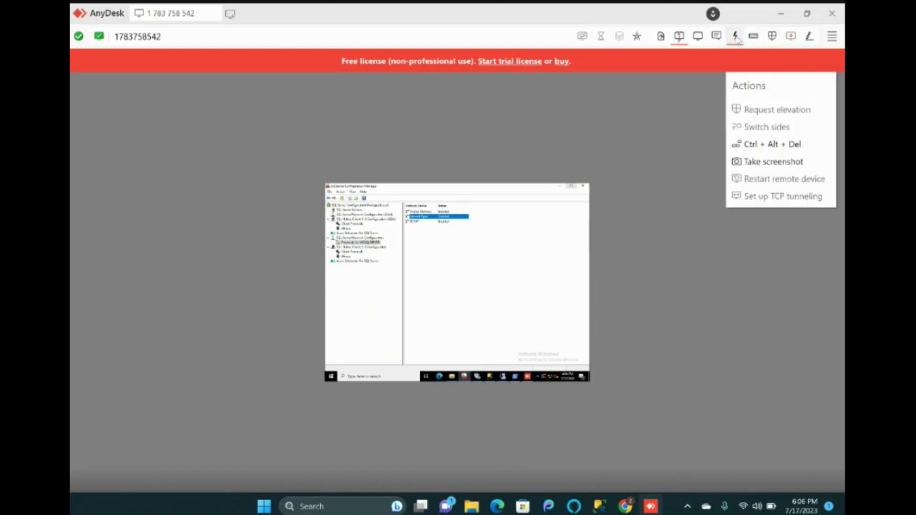
pyautogui.click(713, 83)
pyautogui.click(717, 36)
pyautogui.click(705, 39)
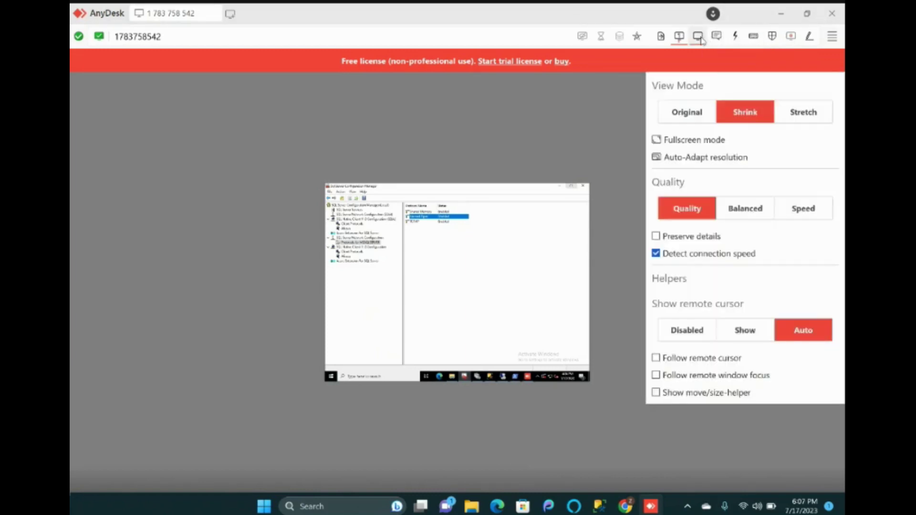
pyautogui.click(792, 116)
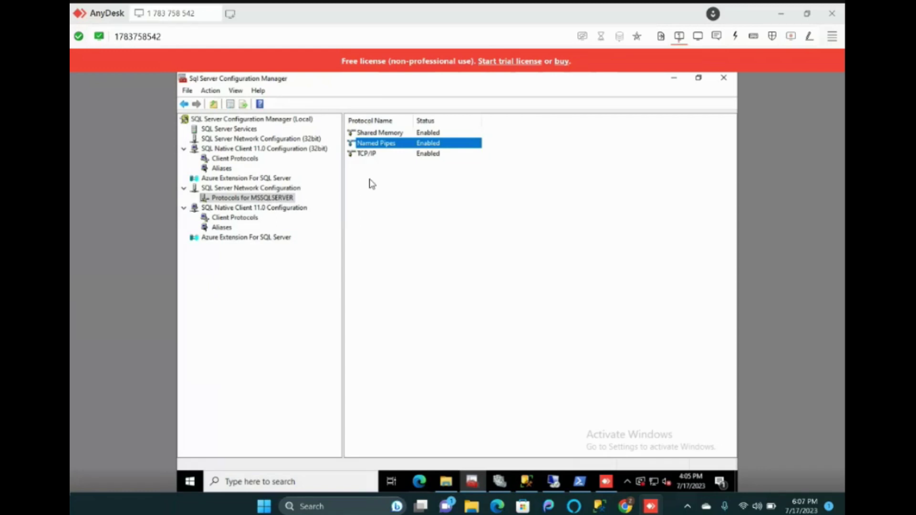
# - Look through the client protocols and aliases under SQL Native Client 11.0 Configuration
pyautogui.click(185, 105)
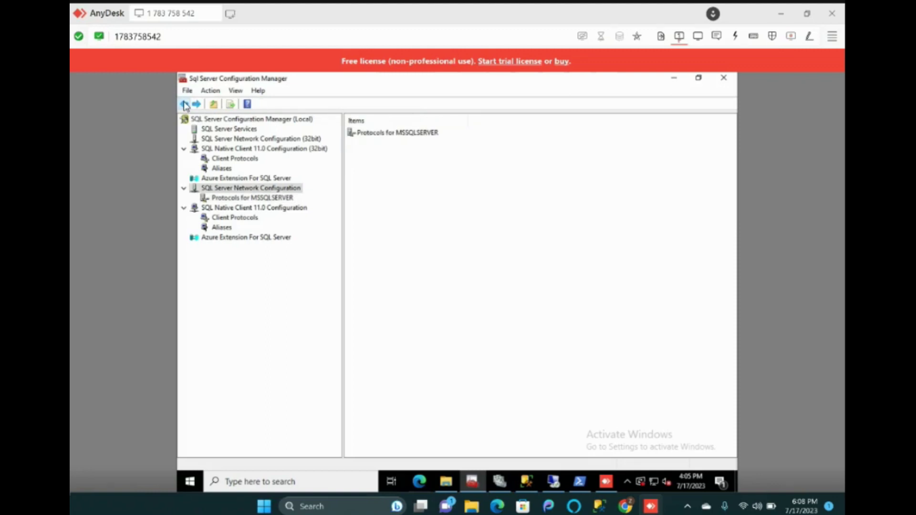
pyautogui.doubleClick(246, 189)
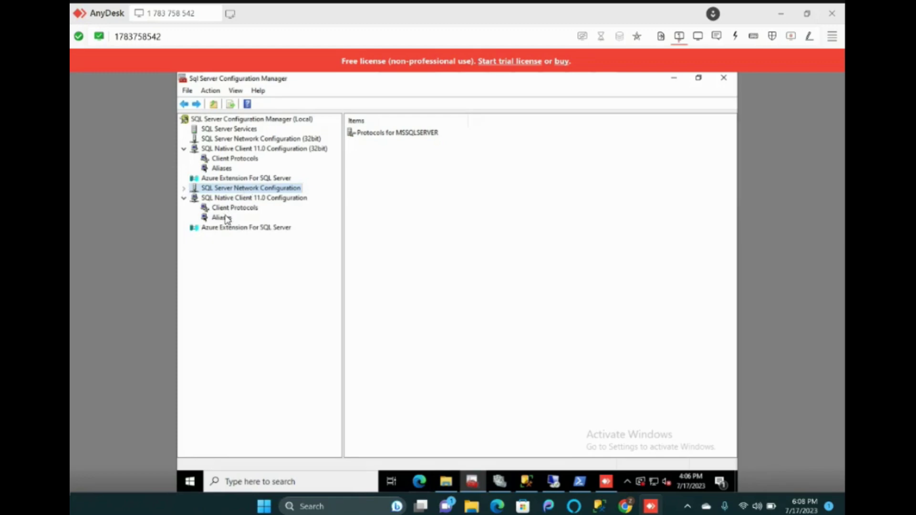
pyautogui.click(232, 209)
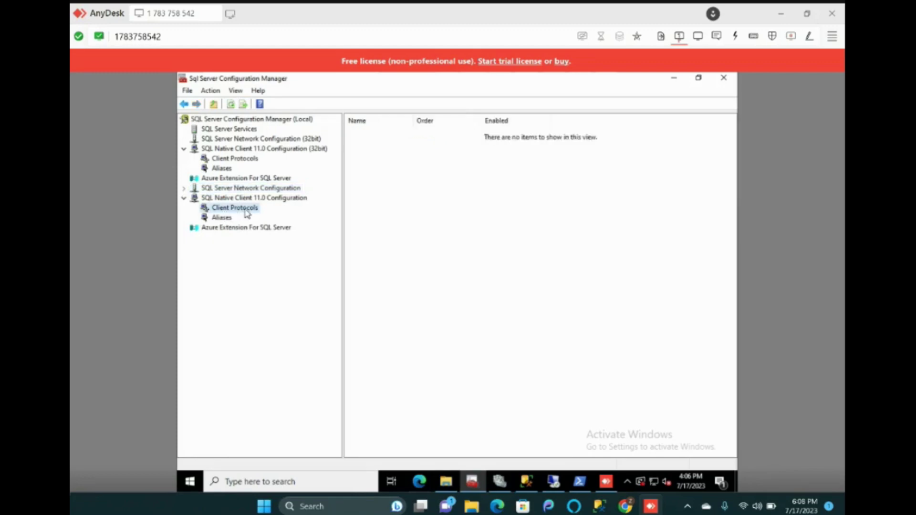
pyautogui.click(222, 218)
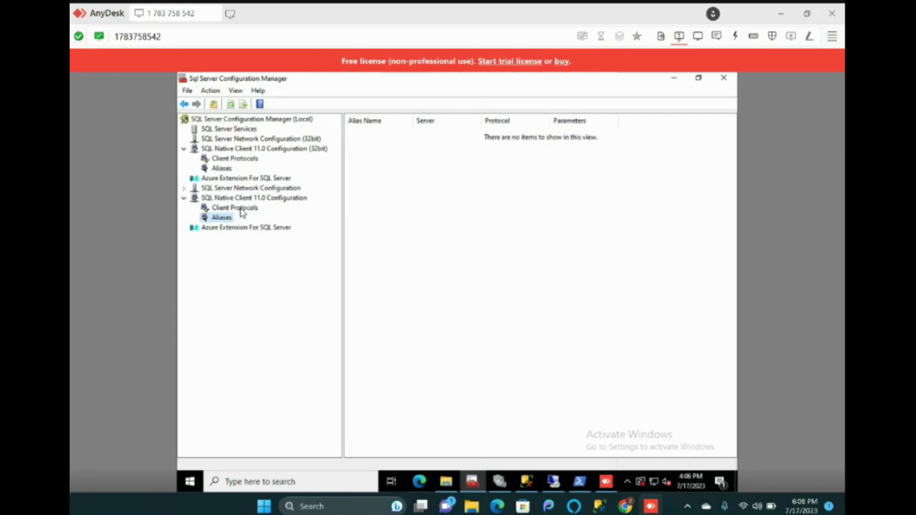
pyautogui.doubleClick(264, 199)
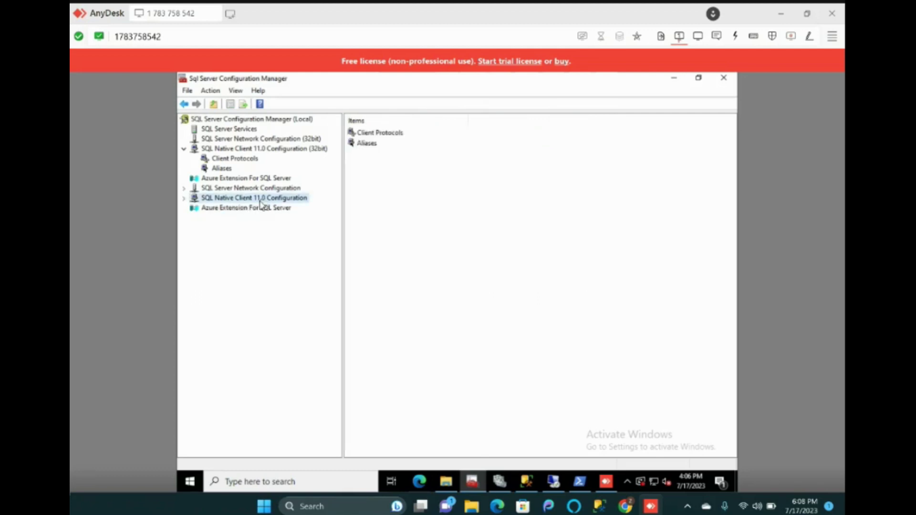
pyautogui.click(402, 133)
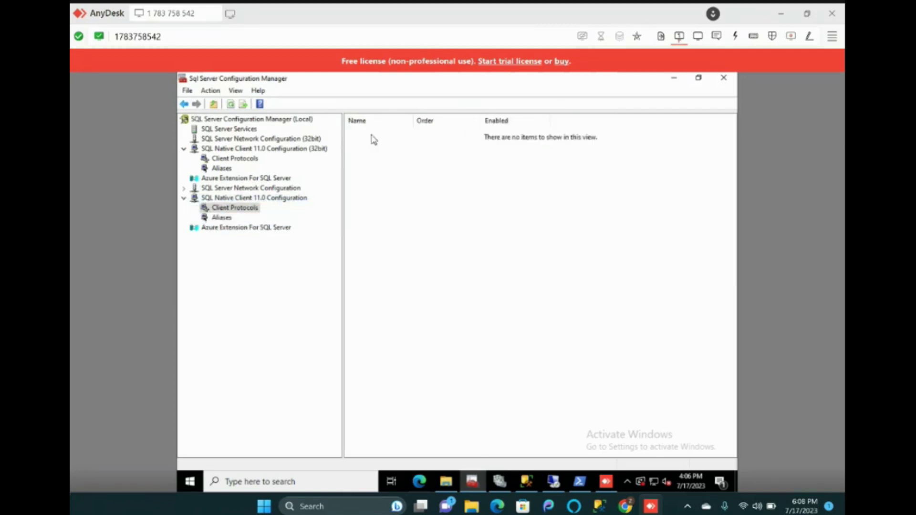
pyautogui.doubleClick(266, 200)
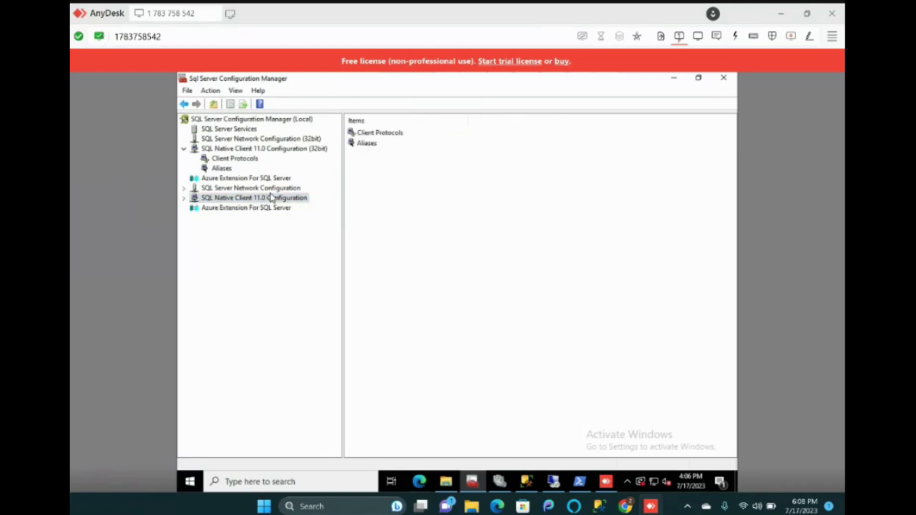
# - Open the TCP/IP properties under Protocols for MSSQLSERVER and review the port settings of its IP addresses
pyautogui.doubleClick(277, 189)
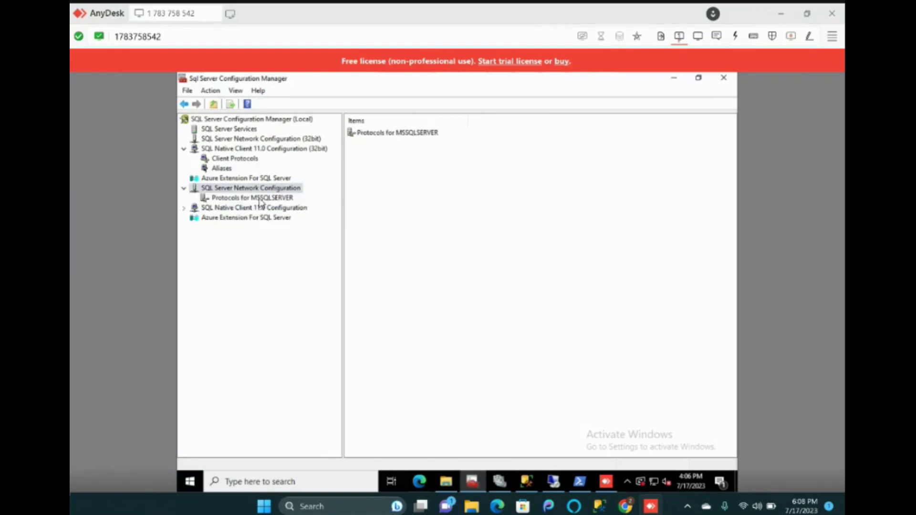
pyautogui.click(260, 198)
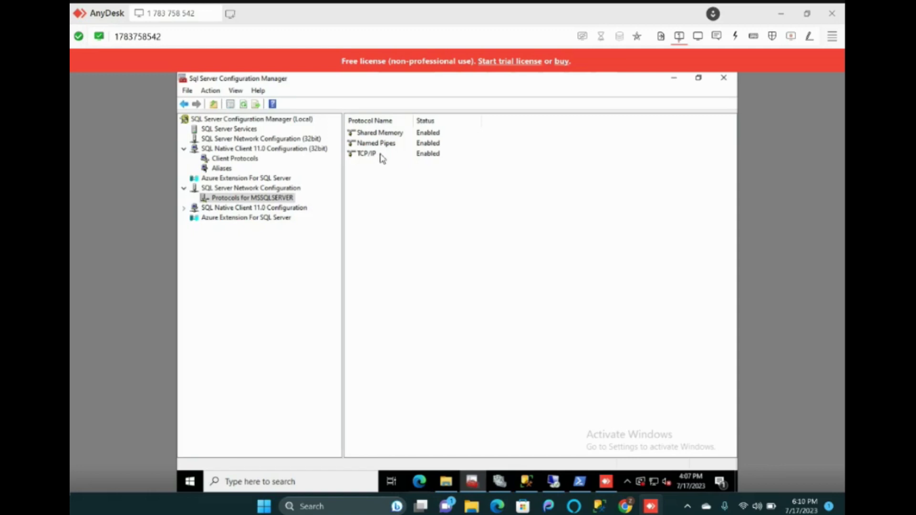
pyautogui.doubleClick(379, 154)
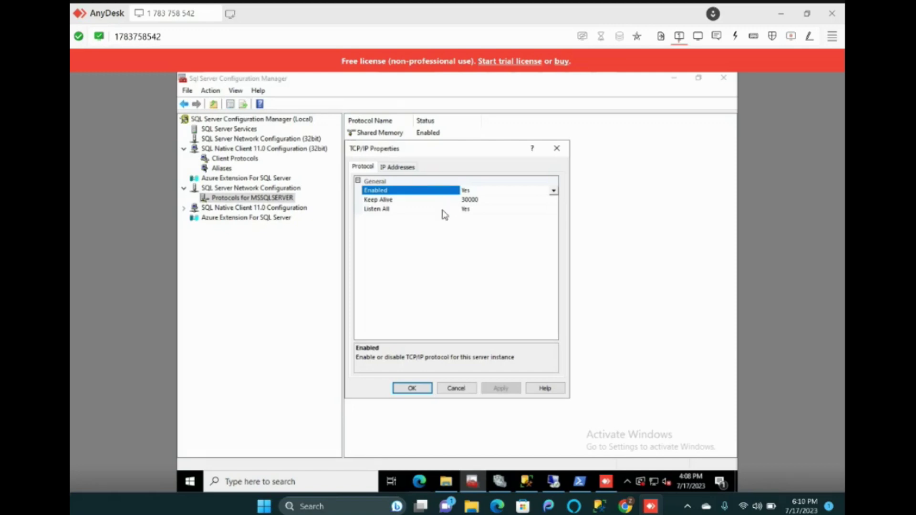
pyautogui.click(389, 167)
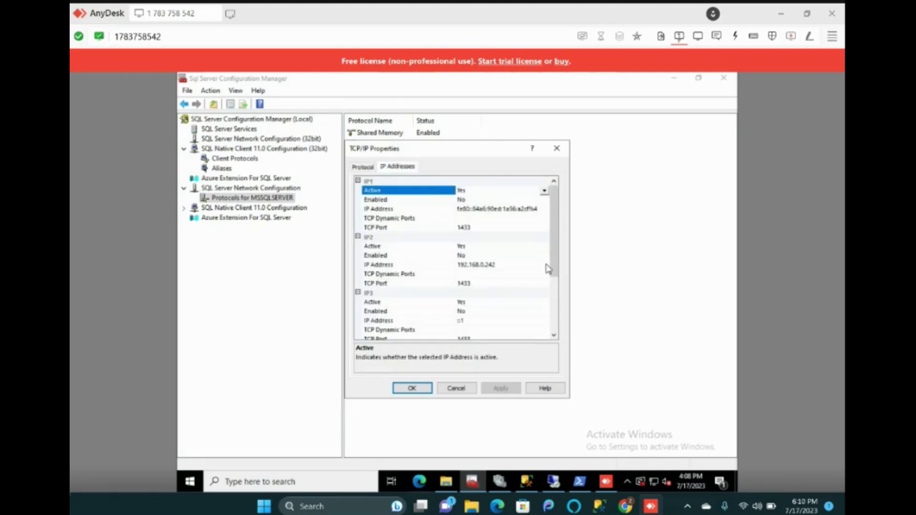
pyautogui.moveTo(556, 274); pyautogui.dragTo(540, 331)
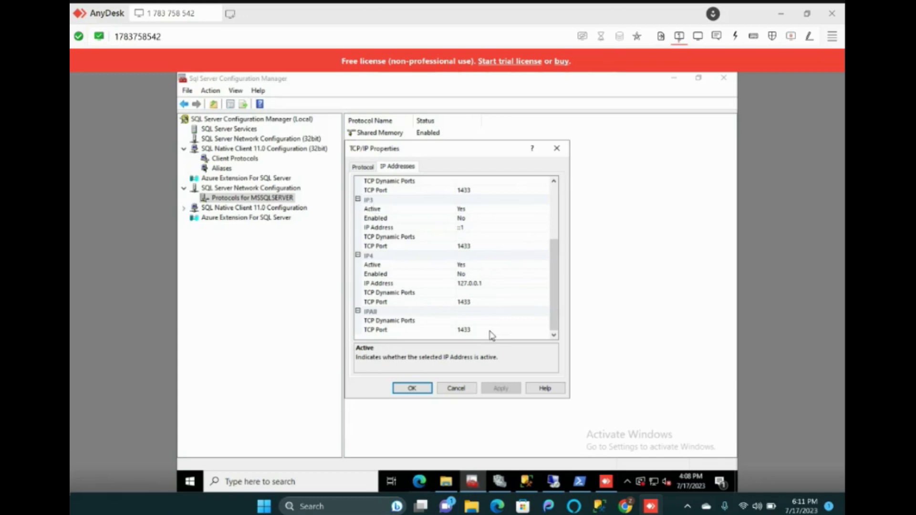
# - Try changing the TCP Port of IP4 to 2033, and close the TCP/IP properties without applying
pyautogui.click(477, 302)
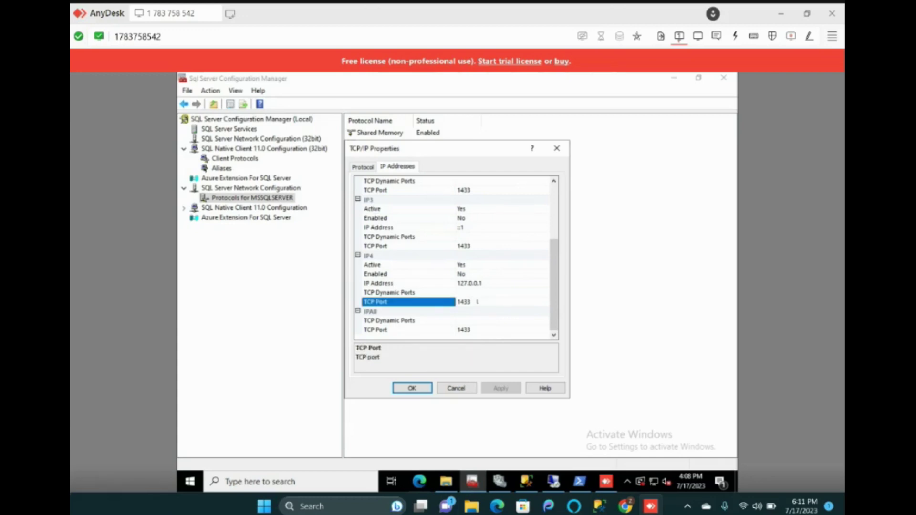
pyautogui.press('BackSpace')
pyautogui.press('BackSpace')
pyautogui.press('BackSpace')
pyautogui.press('BackSpace')
pyautogui.write('2033')
pyautogui.click(557, 148)
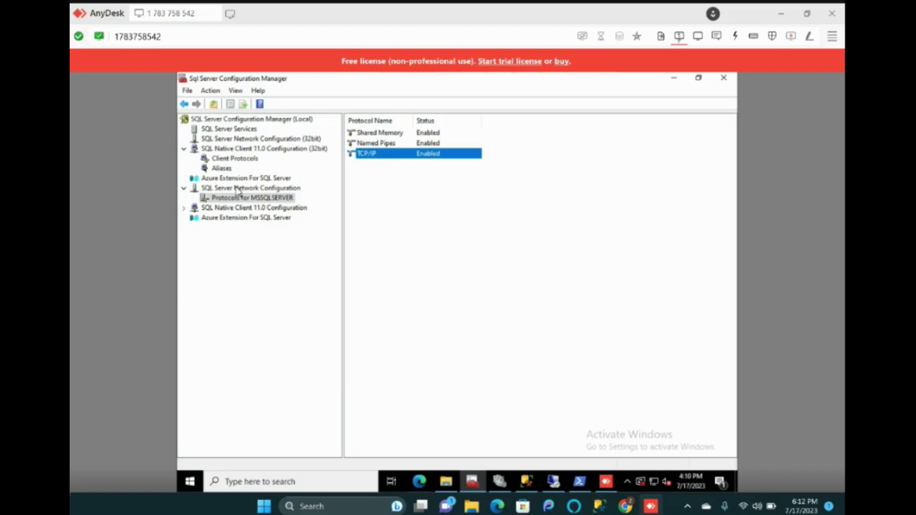
# - Switch to SQL Server Management Studio and expand the master database's programmability objects down to System Stored Procedures
pyautogui.click(530, 483)
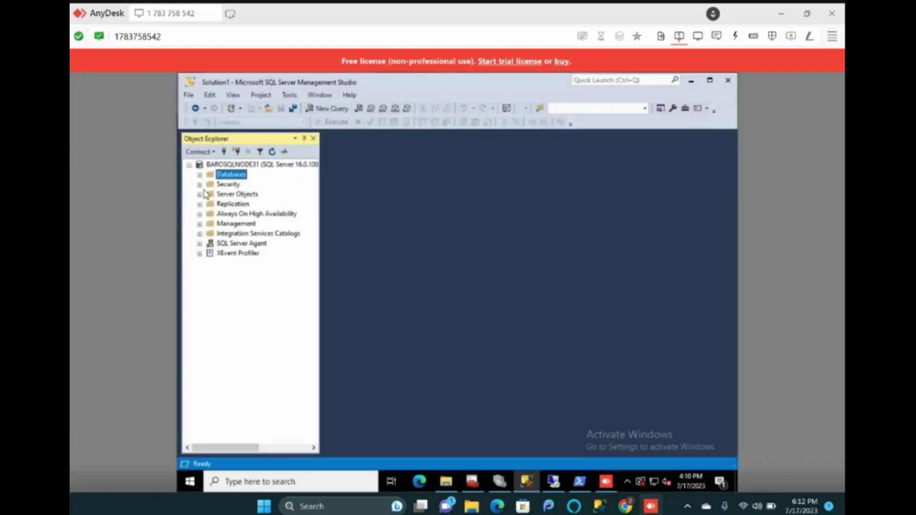
pyautogui.click(199, 175)
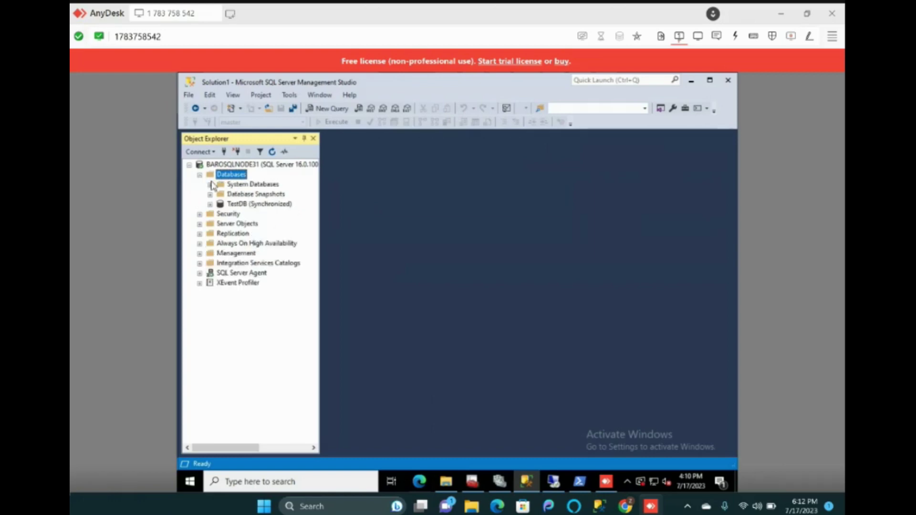
pyautogui.click(210, 185)
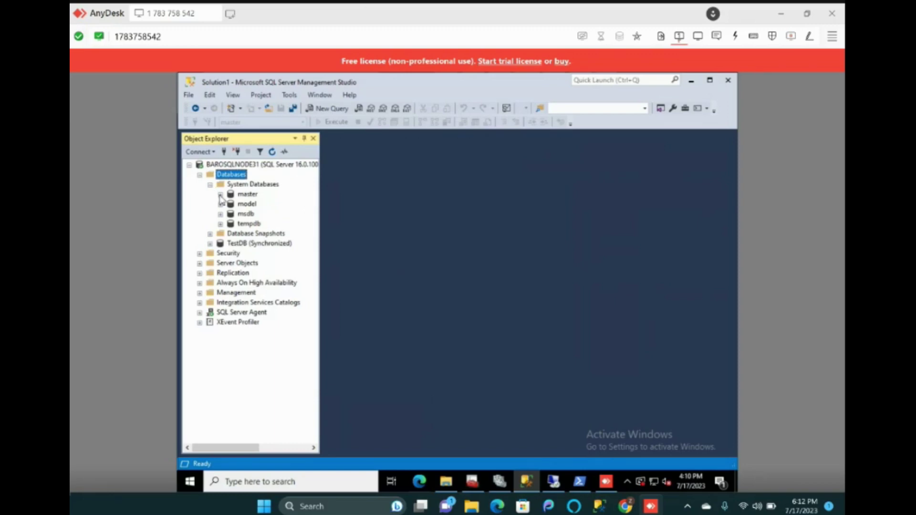
pyautogui.click(221, 195)
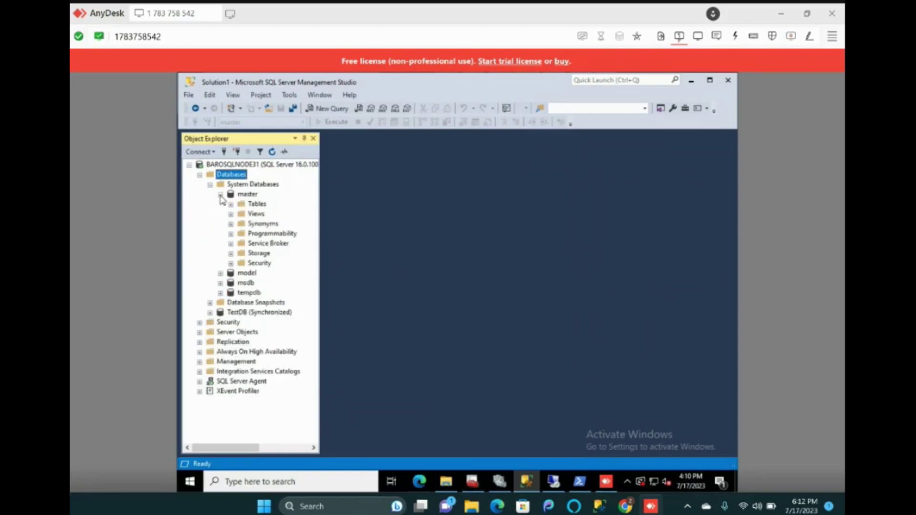
pyautogui.click(231, 233)
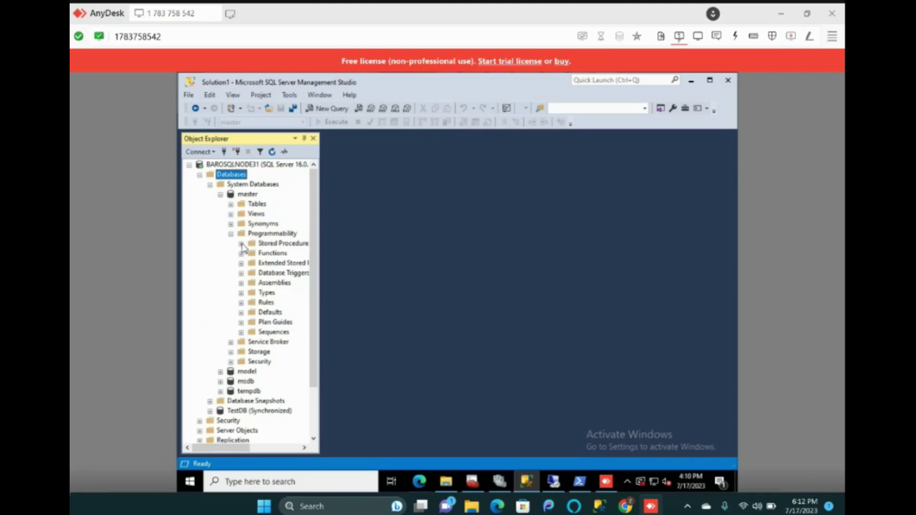
pyautogui.click(242, 244)
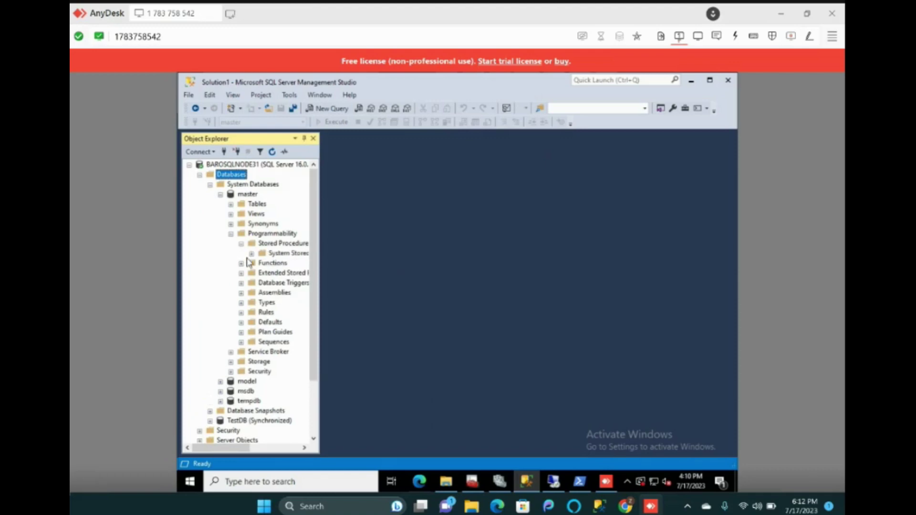
pyautogui.click(249, 255)
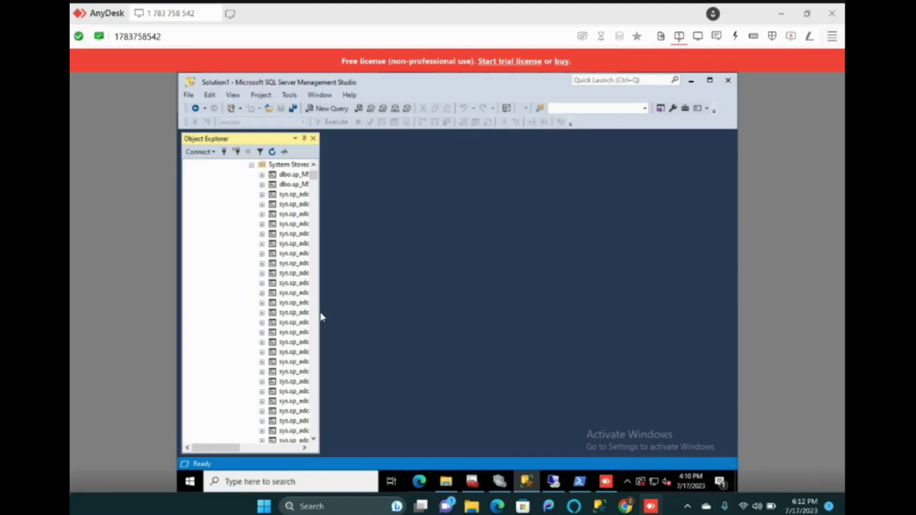
# - Widen Object Explorer so the full procedure names can be read, and expand sys.sp_addrole under System Stored Procedures
pyautogui.moveTo(340, 309); pyautogui.dragTo(494, 317)
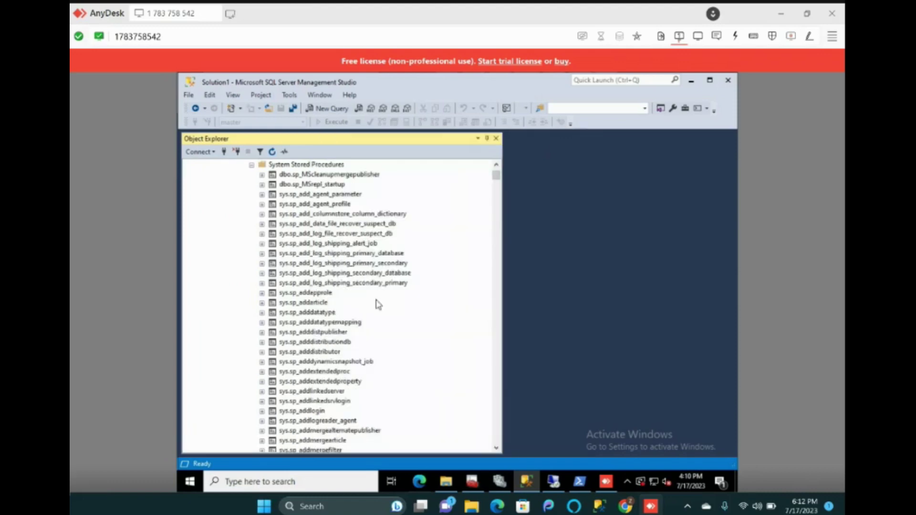
pyautogui.scroll(-10, 362, 247)
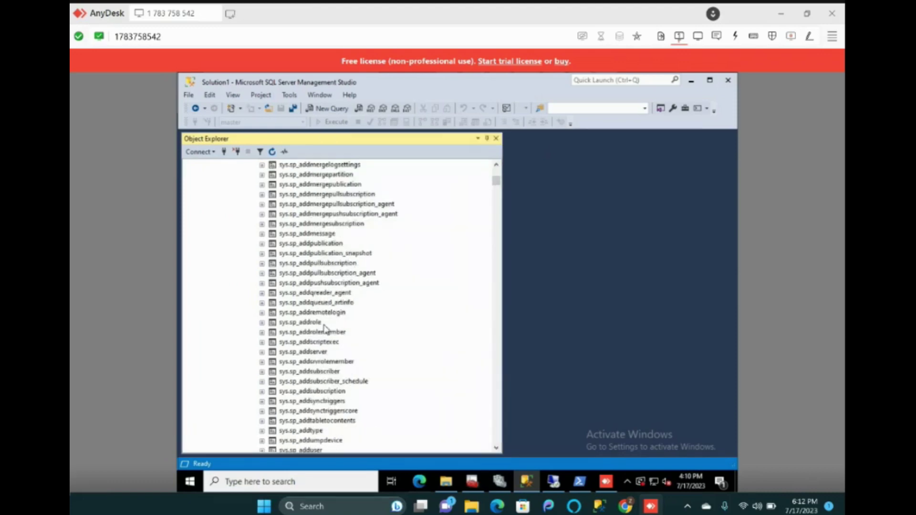
pyautogui.doubleClick(318, 323)
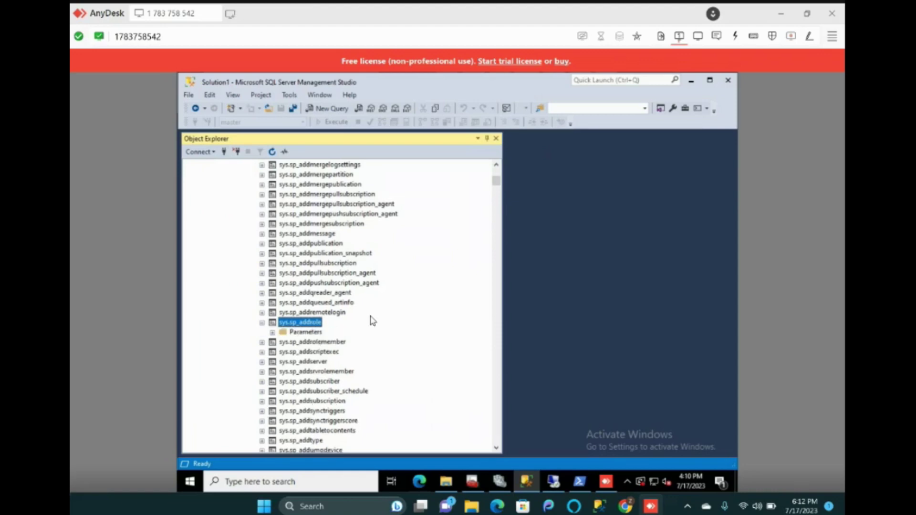
# - Look through the rest of the master database's system stored procedures, down to the sys.sp_MSrepl and sys.sp_MSscript entries
pyautogui.scroll(-6, 321, 319)
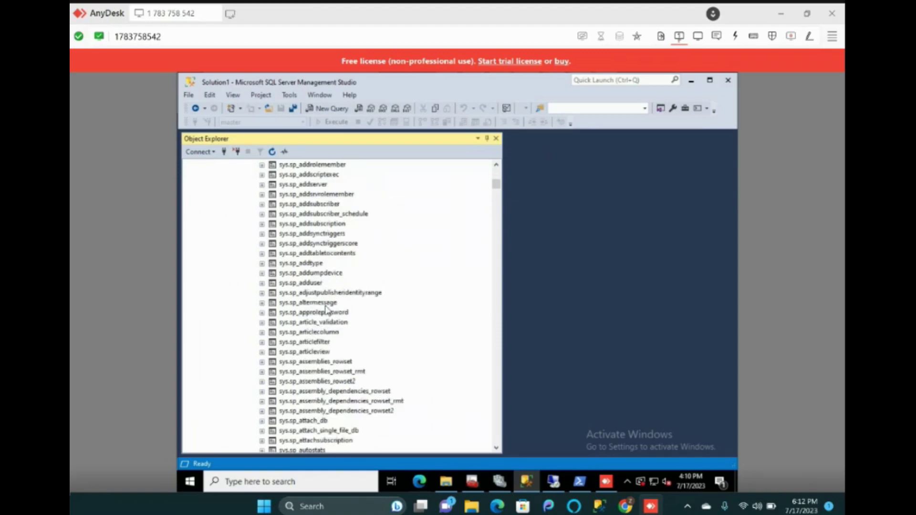
pyautogui.scroll(-20, 329, 308)
pyautogui.scroll(-20, 329, 305)
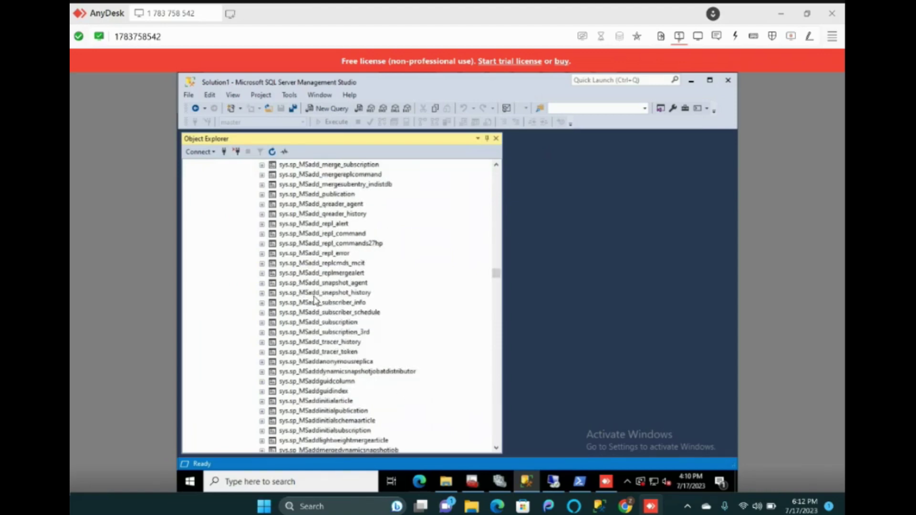
pyautogui.scroll(-20, 315, 298)
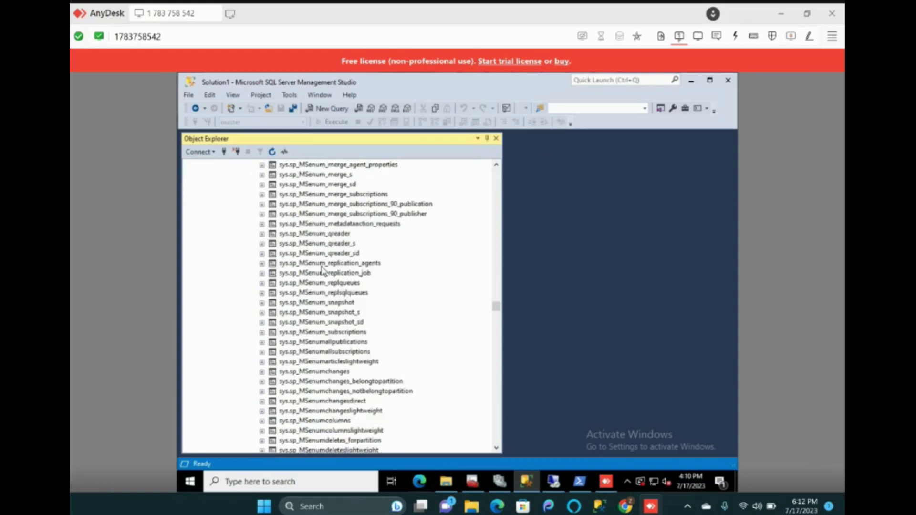
pyautogui.scroll(-20, 401, 269)
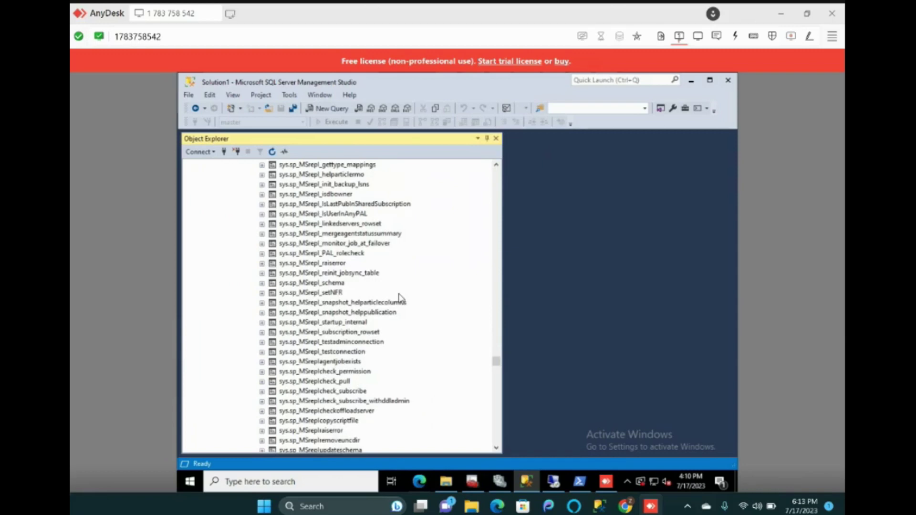
pyautogui.scroll(-7, 400, 298)
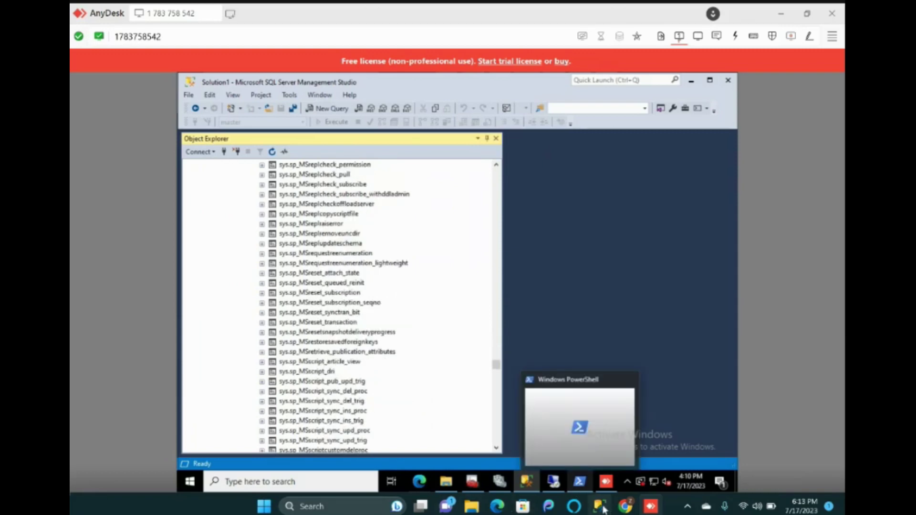
# - Switch to the Google Meet call in Chrome, review the list of meeting contributors and check the call's recording status
pyautogui.moveTo(626, 506)
pyautogui.click(657, 476)
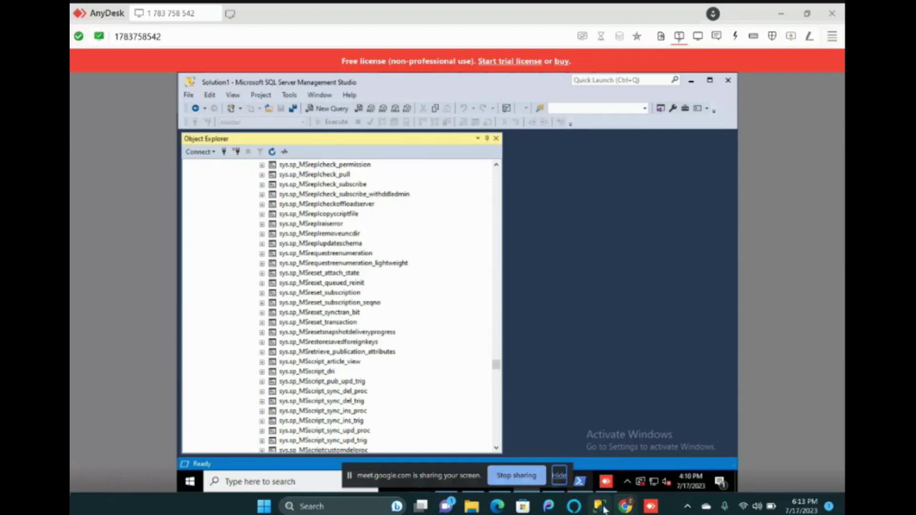
pyautogui.moveTo(626, 507)
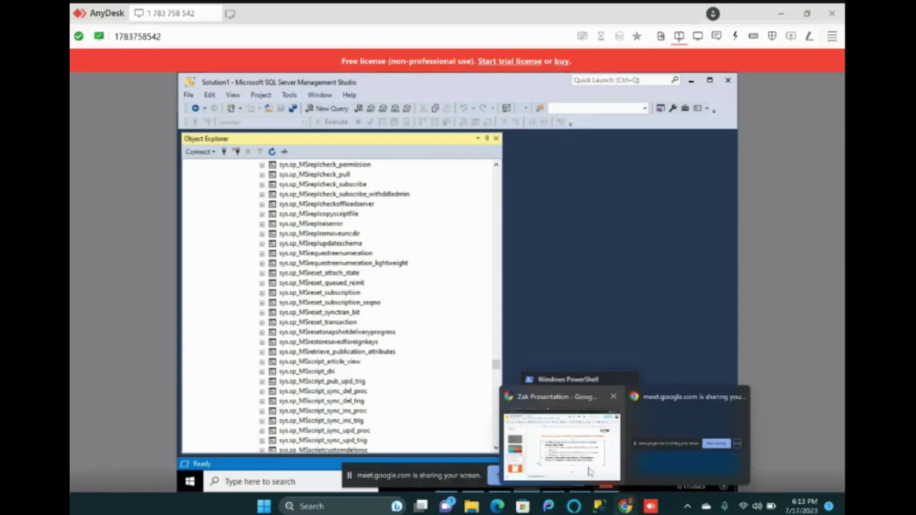
pyautogui.click(590, 472)
pyautogui.hotkey('ctrl', 'shift', 'Tab')
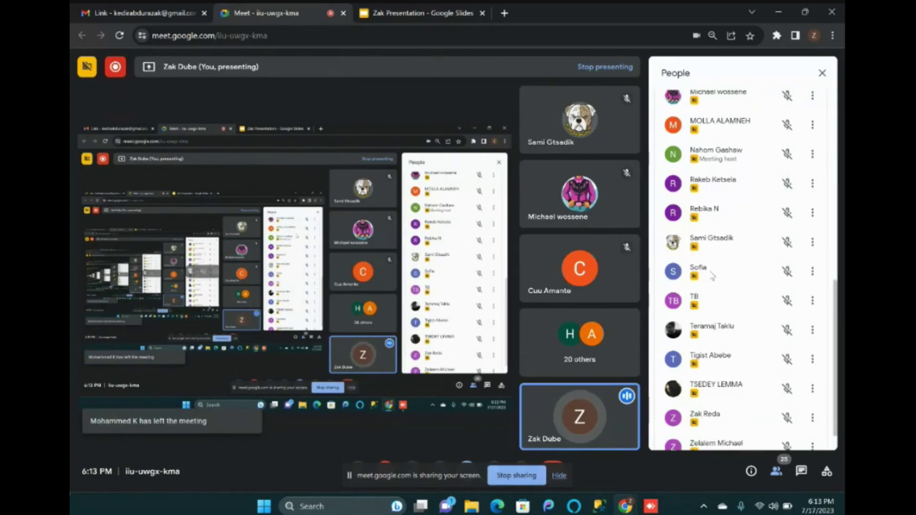
pyautogui.scroll(10, 716, 270)
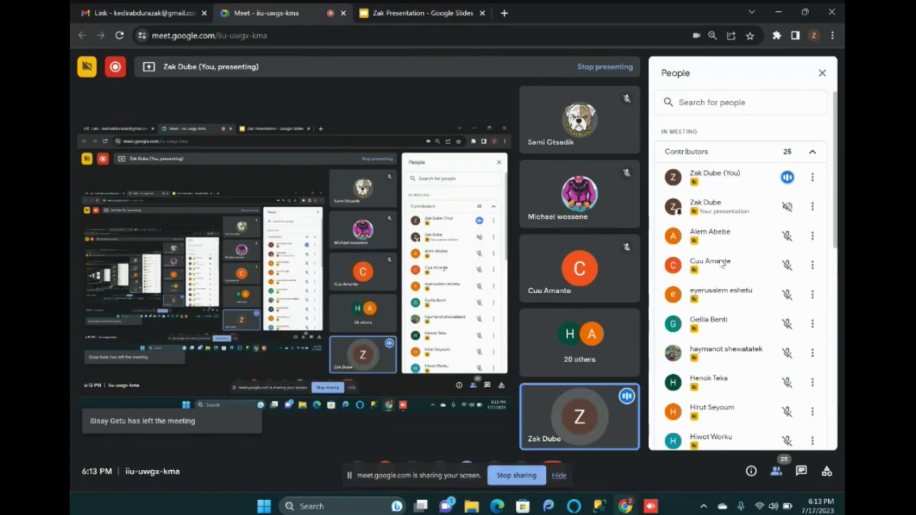
pyautogui.scroll(-5, 723, 265)
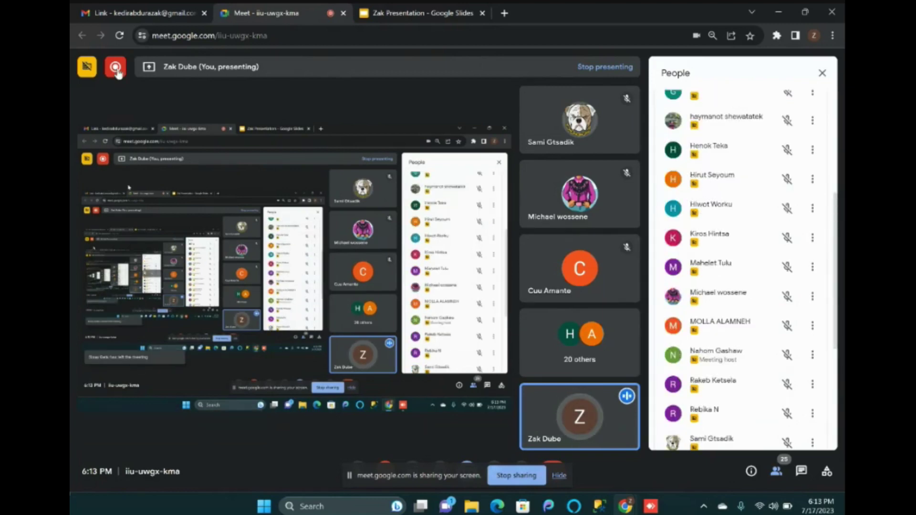
pyautogui.moveTo(118, 71)
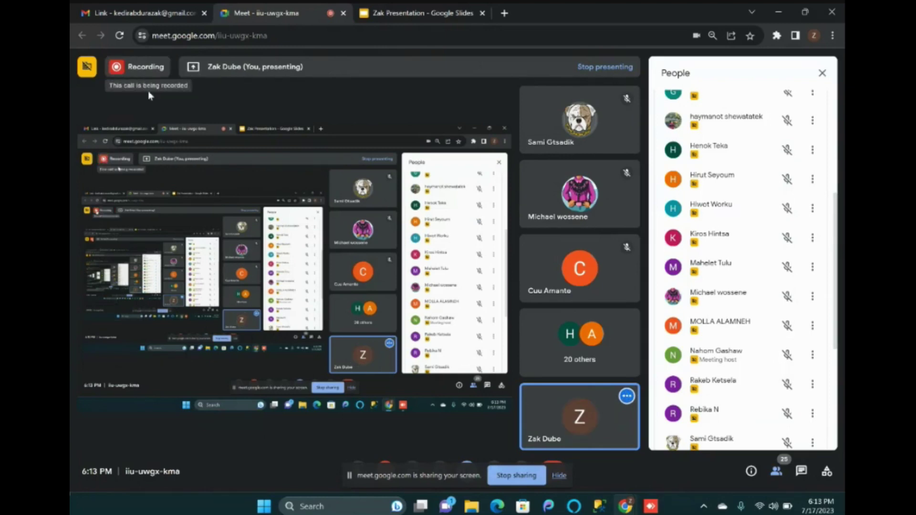